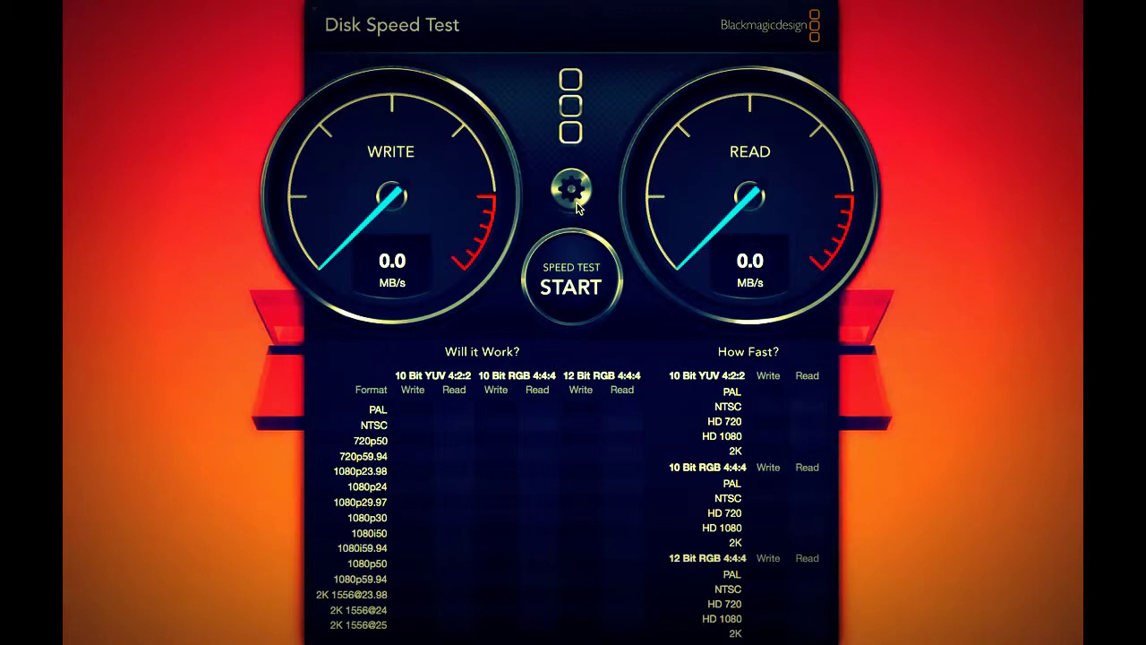
Choose the STORAGE drive as the speed test target through Select Target Drive
left_click(576, 205)
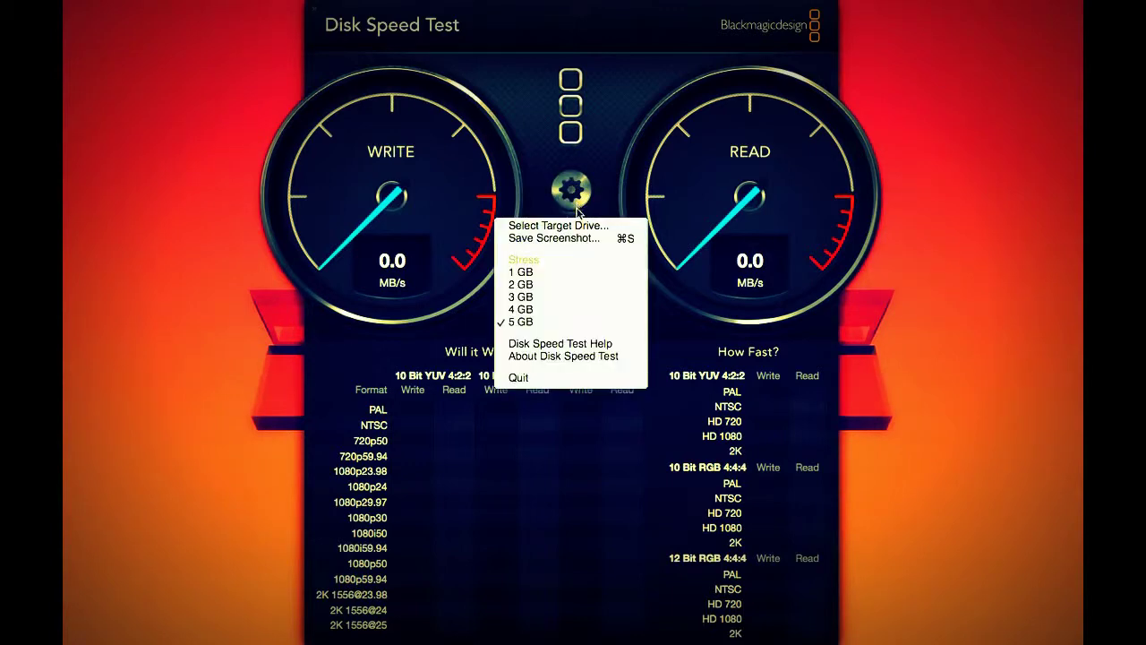
left_click(578, 226)
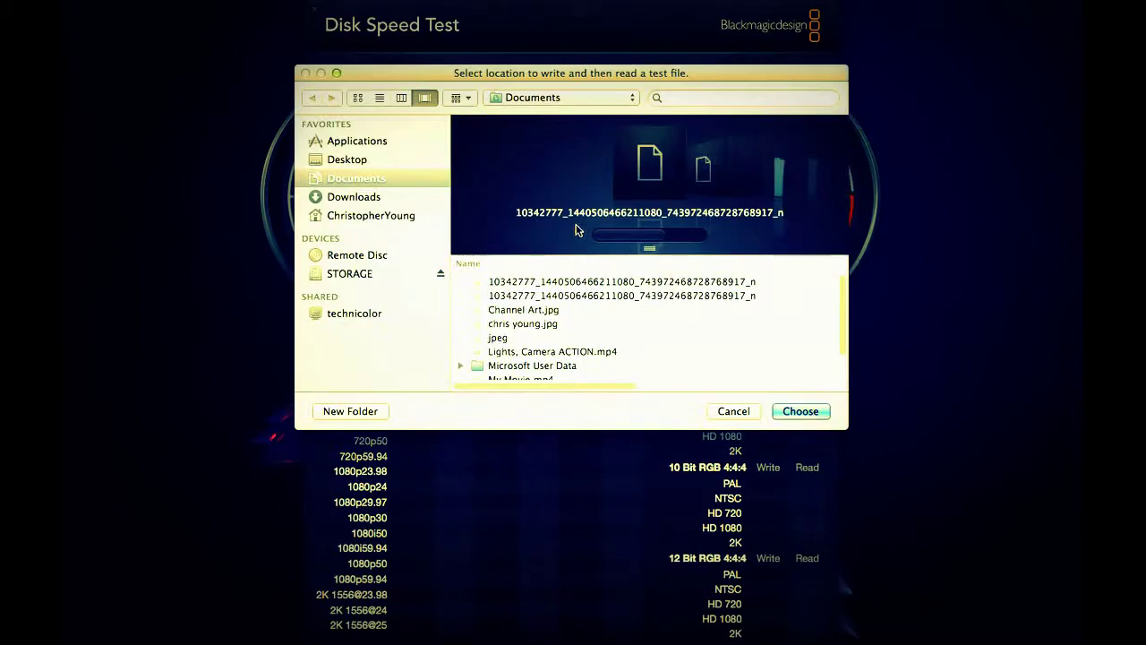
left_click(356, 273)
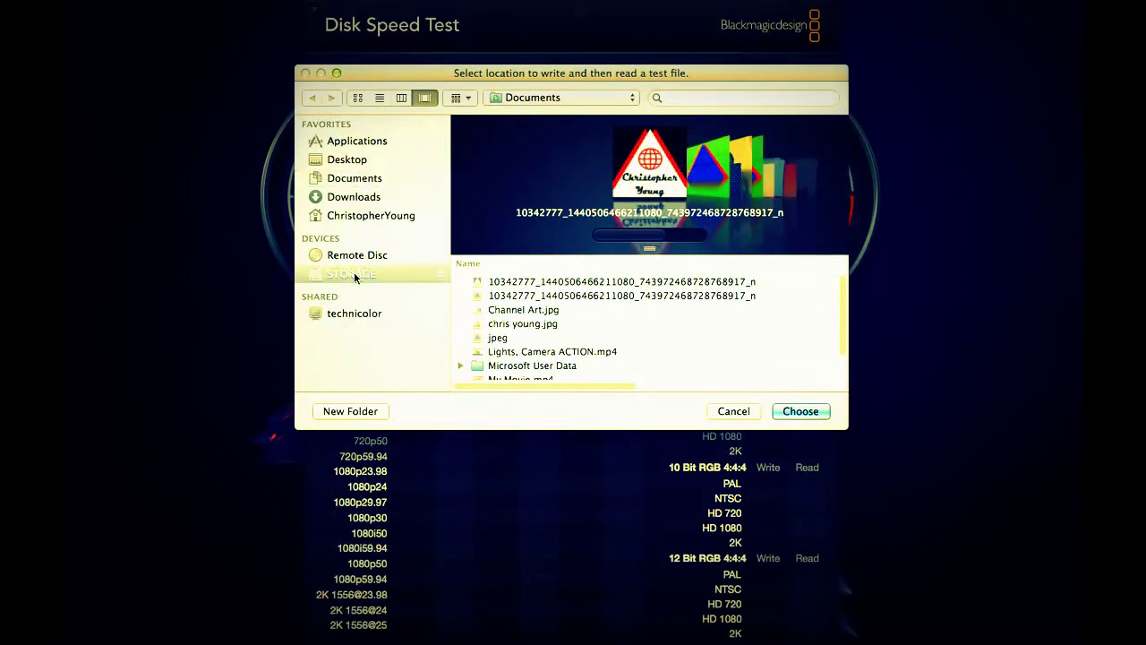
left_click(806, 412)
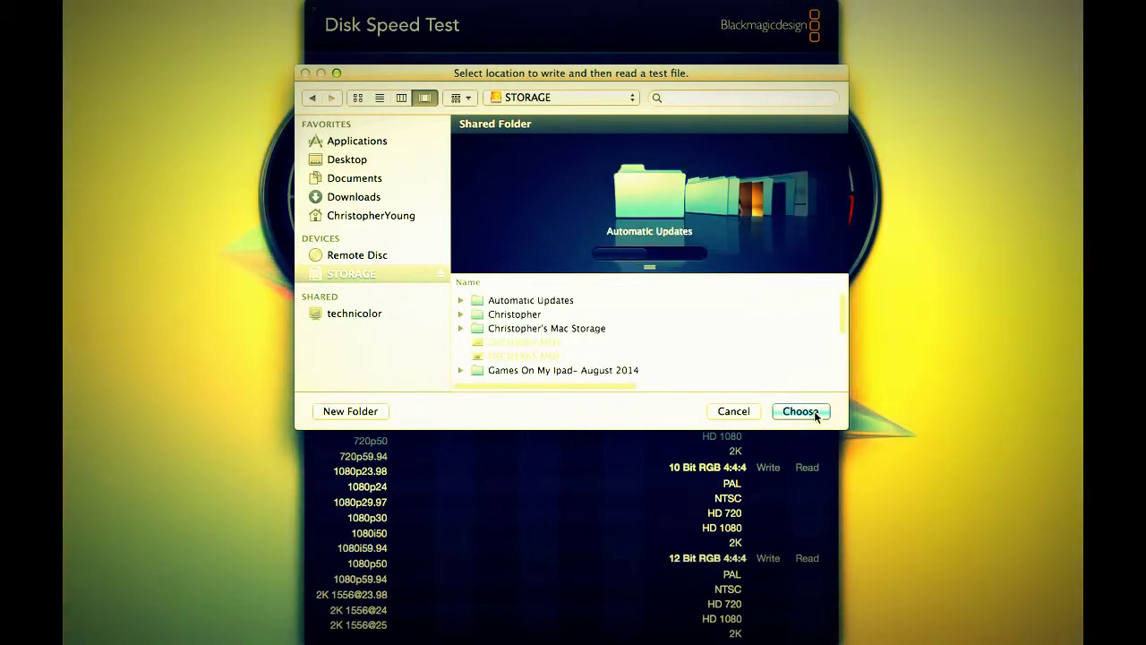
left_click(817, 415)
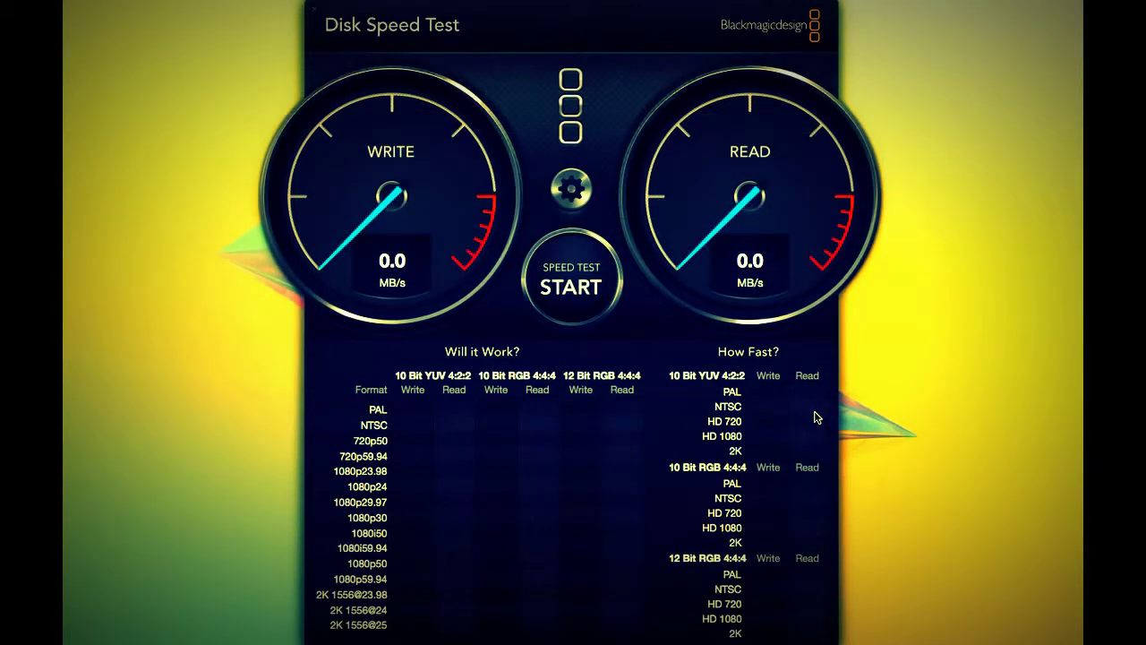
Run the STORAGE speed test and stop it at 37.4 MB/s write and 37.6 MB/s read
left_click(589, 294)
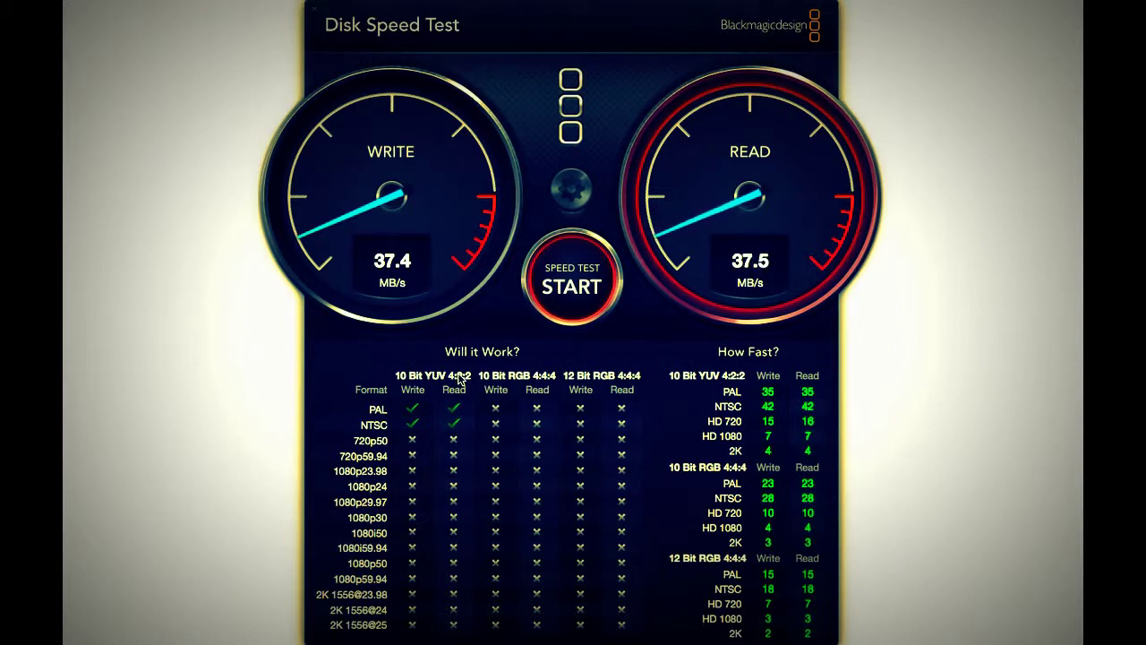
left_click(591, 274)
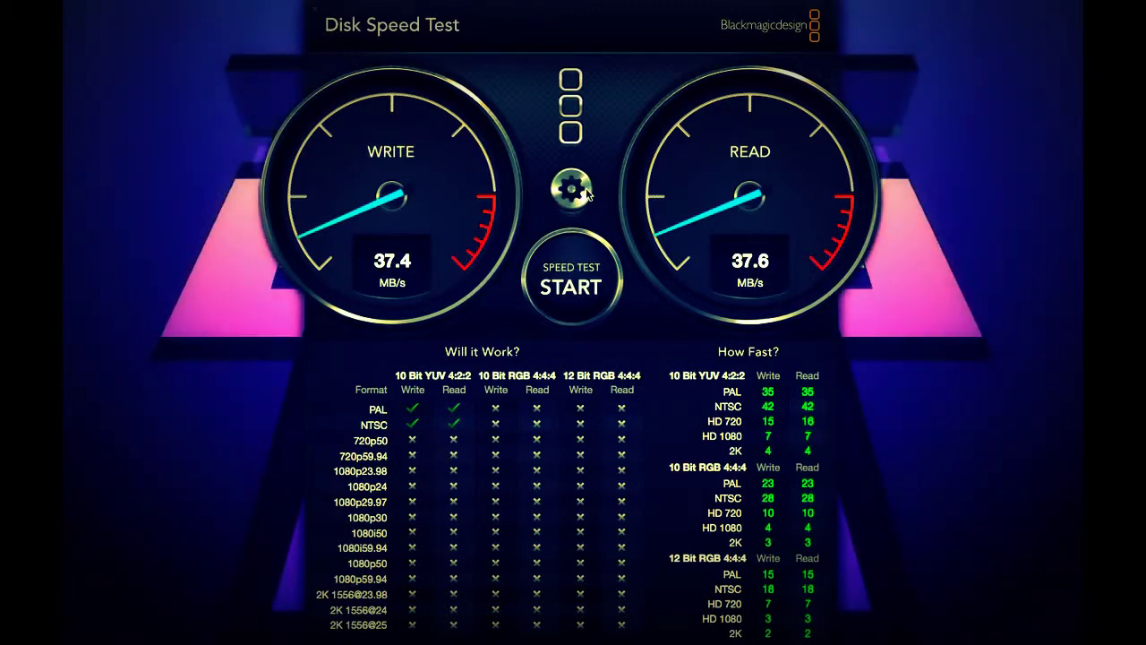
Select Documents as the target location and start the test, reaching 90.2 MB/s write, 95.3 MB/s read
left_click(559, 190)
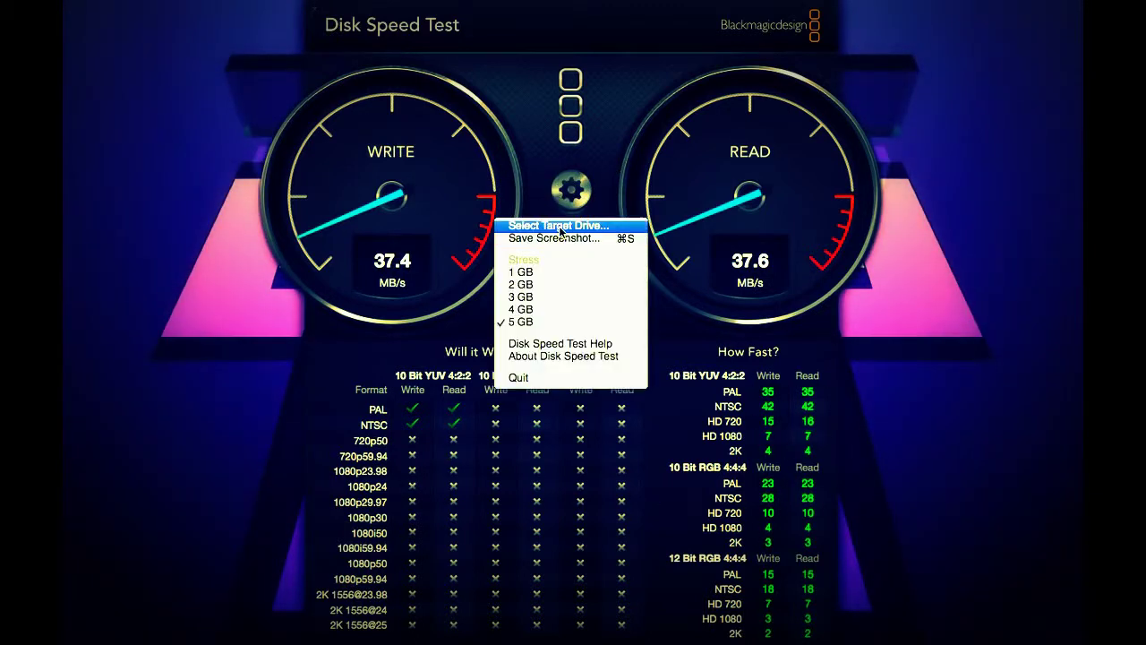
left_click(557, 225)
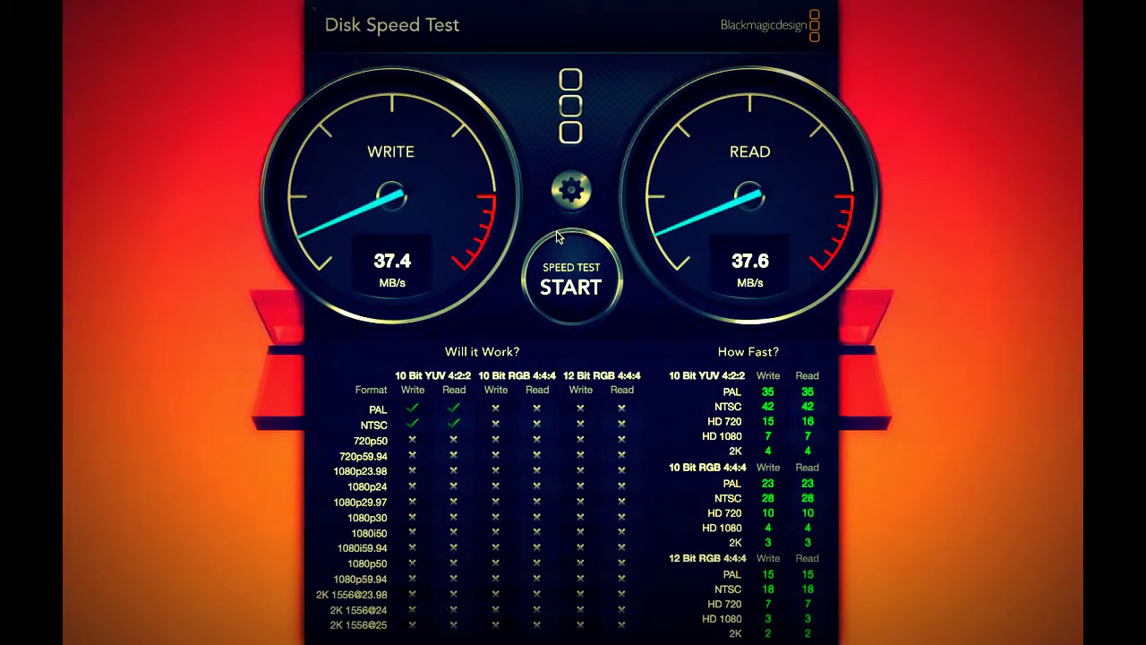
left_click(349, 179)
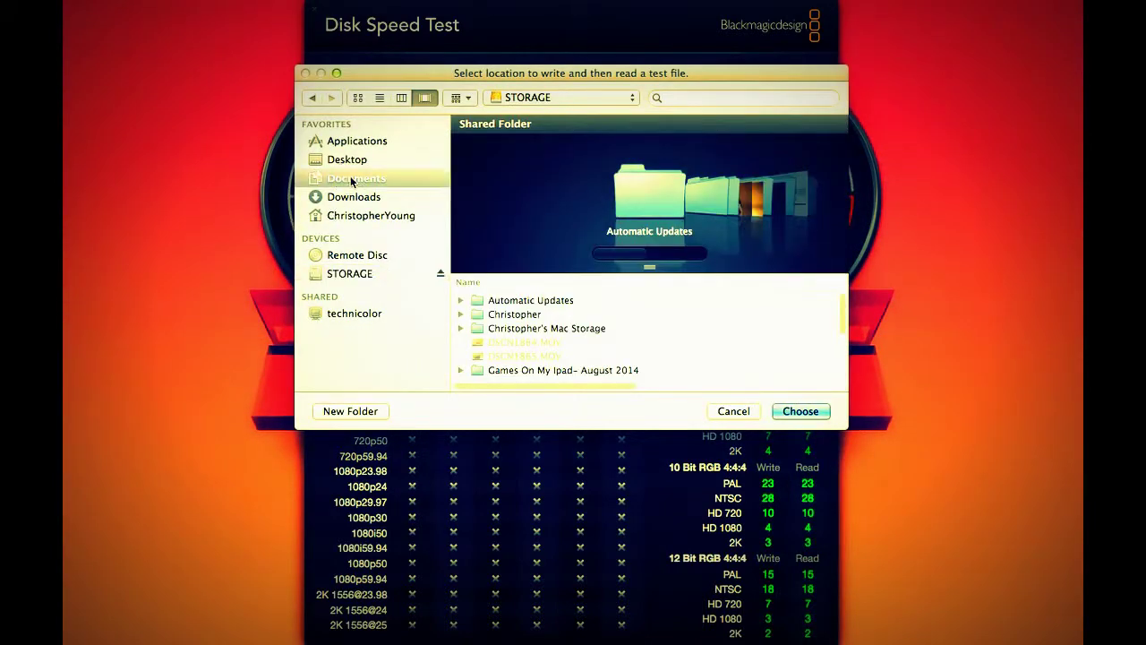
left_click(806, 412)
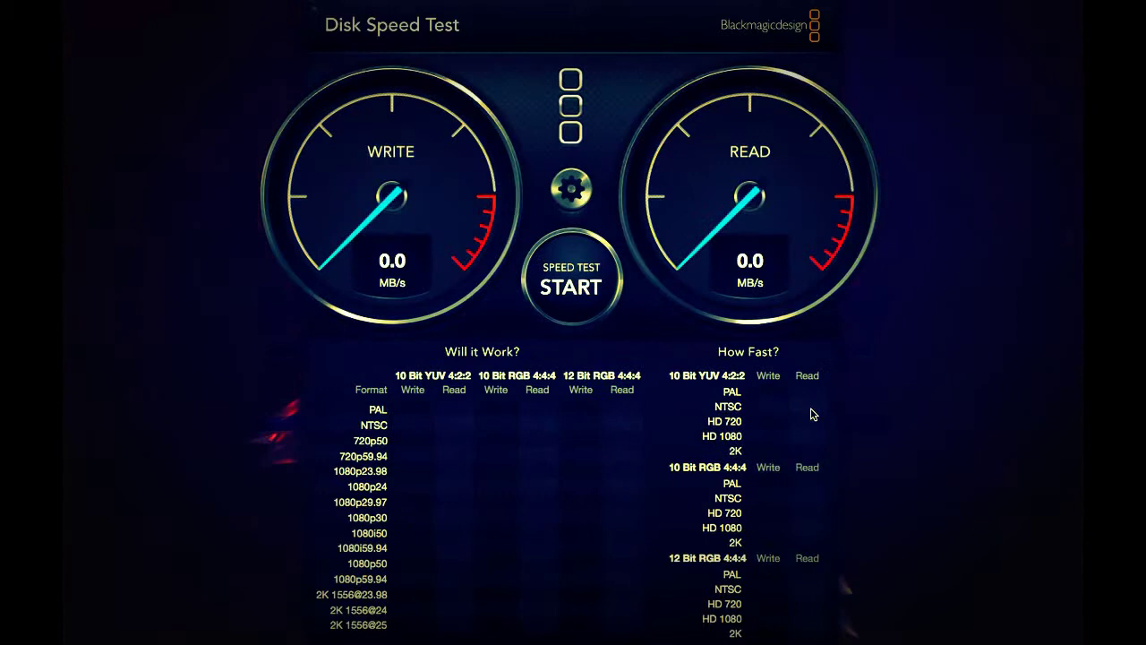
left_click(554, 275)
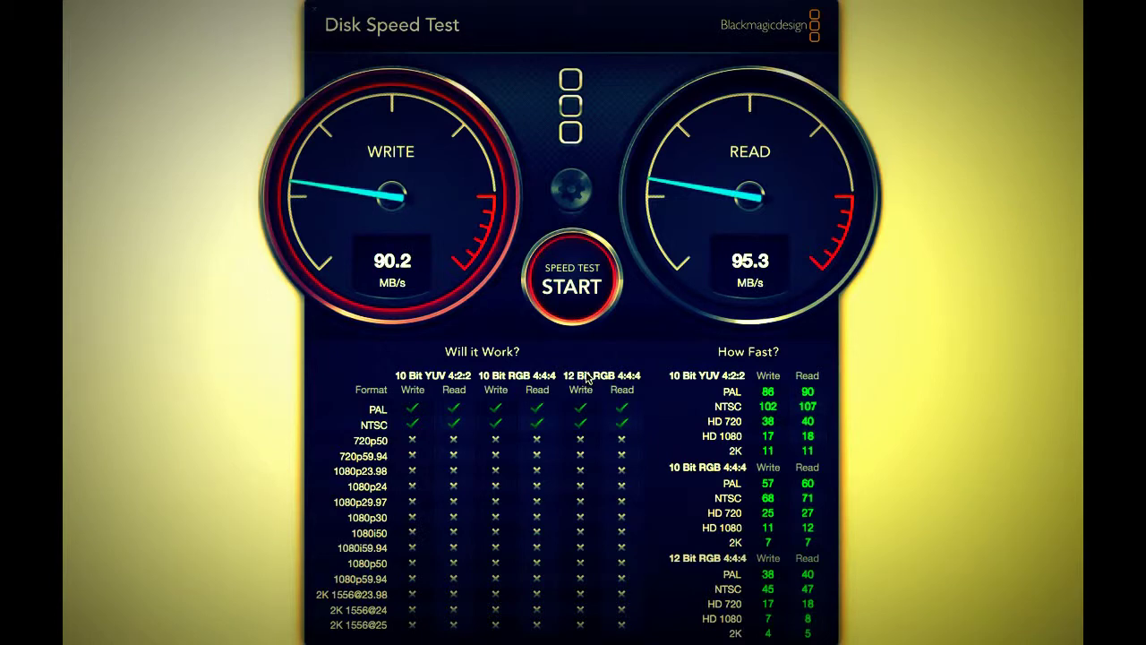
Stop the running test and change the stress test file size
left_click(573, 273)
left_click(584, 202)
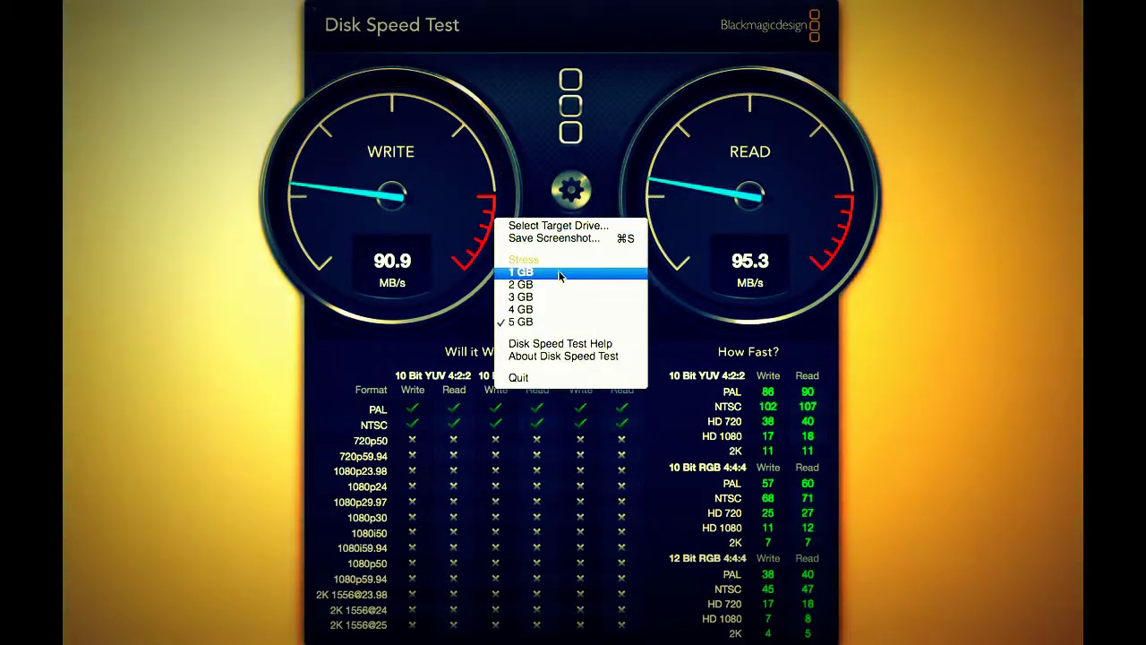
left_click(574, 271)
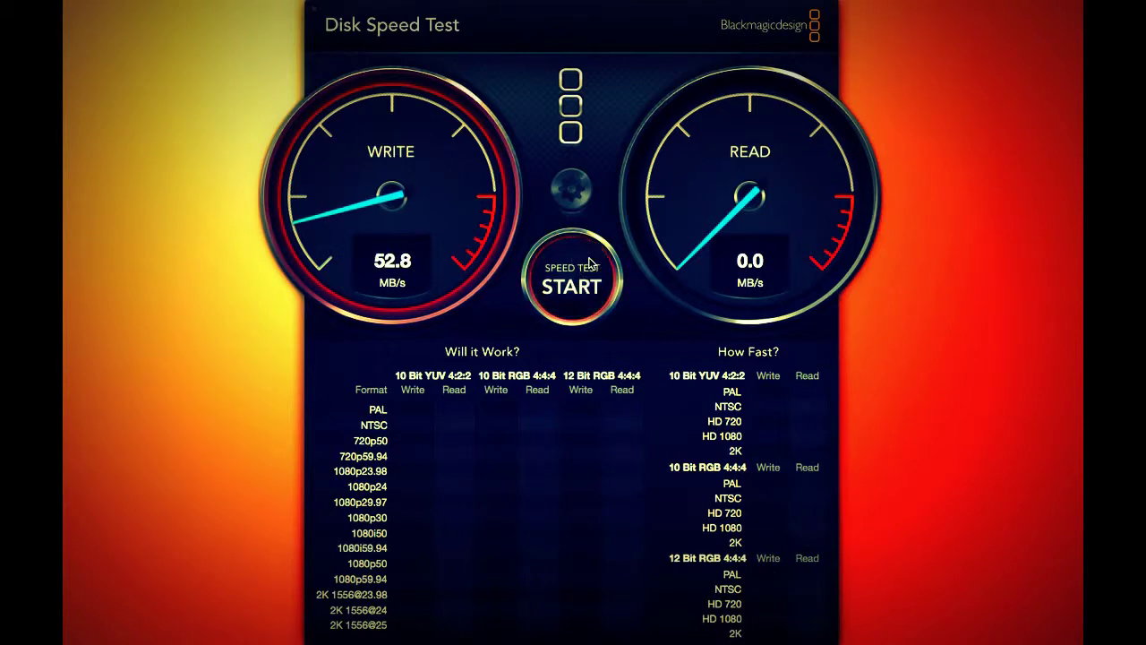
Stop the test, target the Downloads folder, and dismiss the read-only location warning
left_click(590, 262)
left_click(578, 202)
left_click(558, 226)
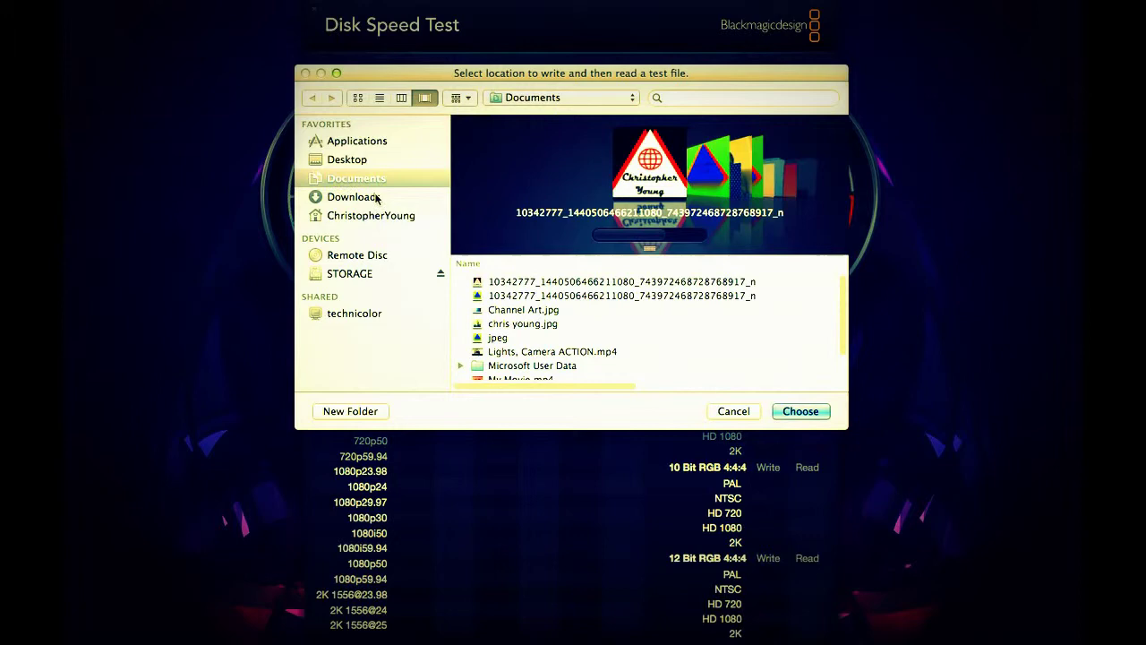
left_click(377, 197)
key("Return")
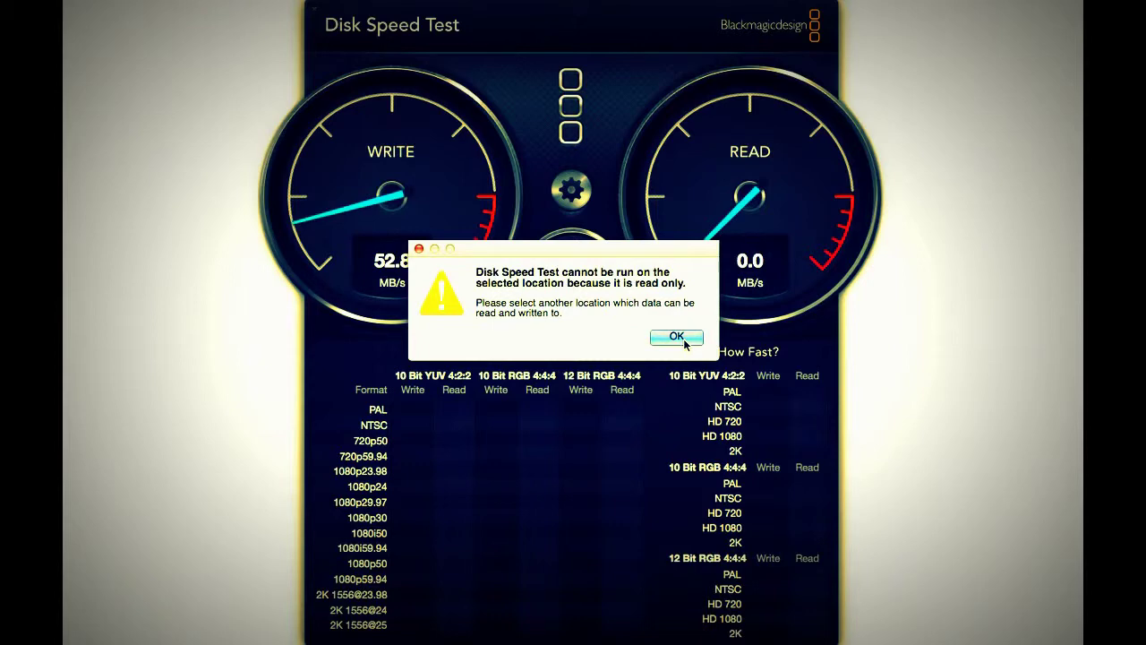
left_click(683, 342)
Retry Documents as the target, dismiss the read-only warning, and cancel the folder picker
left_click(571, 190)
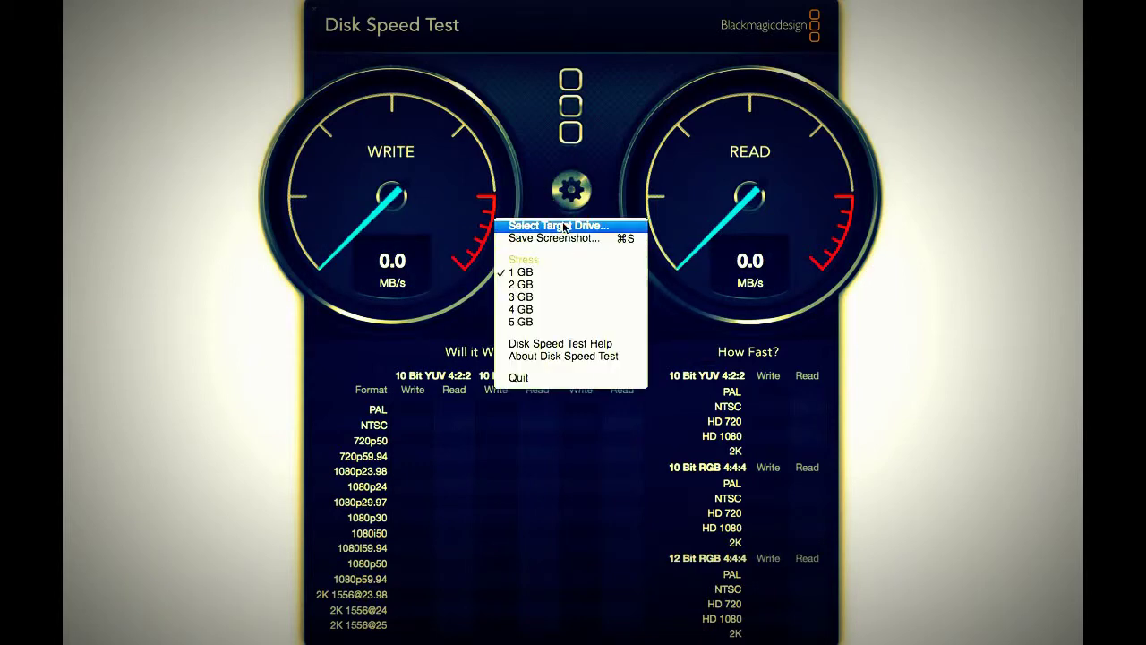
left_click(563, 226)
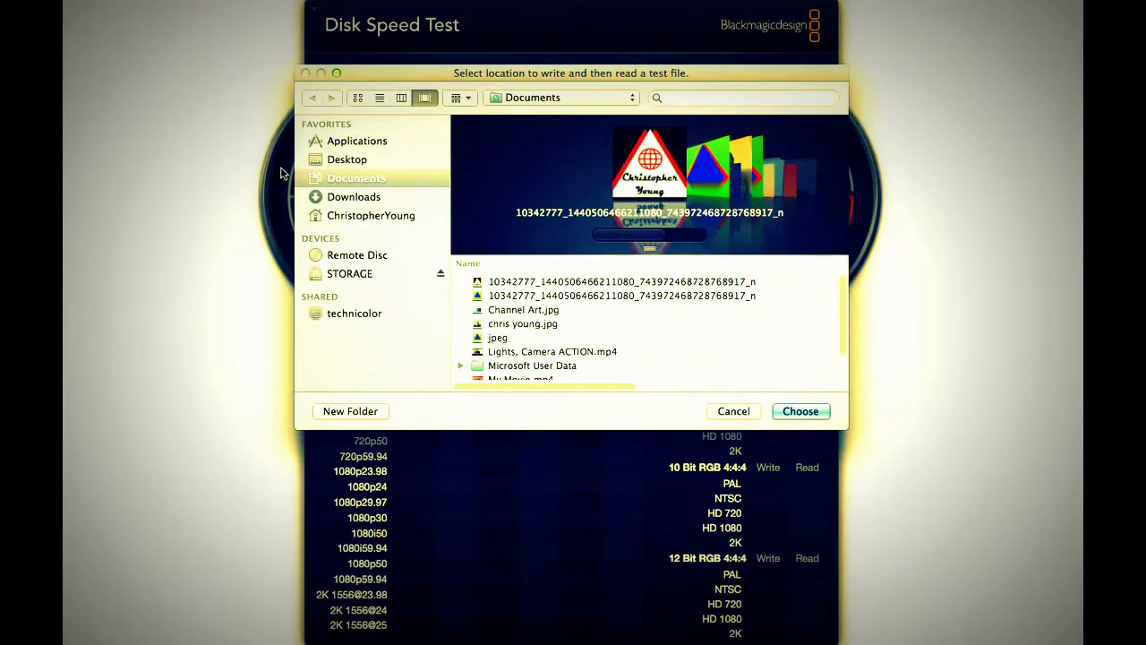
left_click(802, 411)
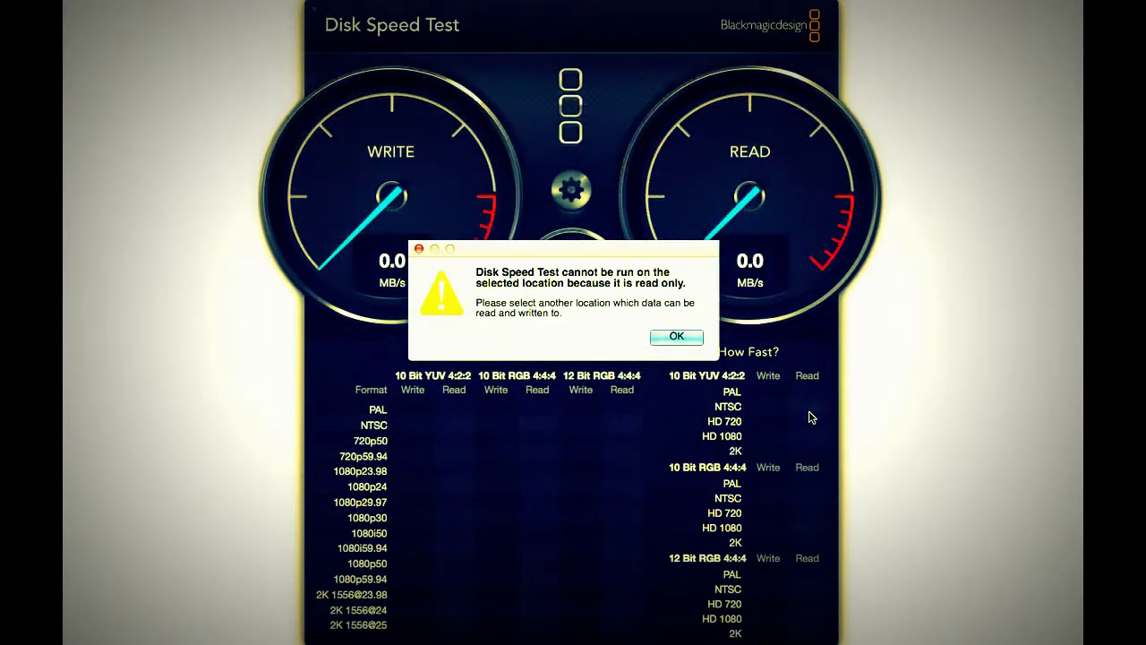
left_click(678, 337)
left_click(571, 190)
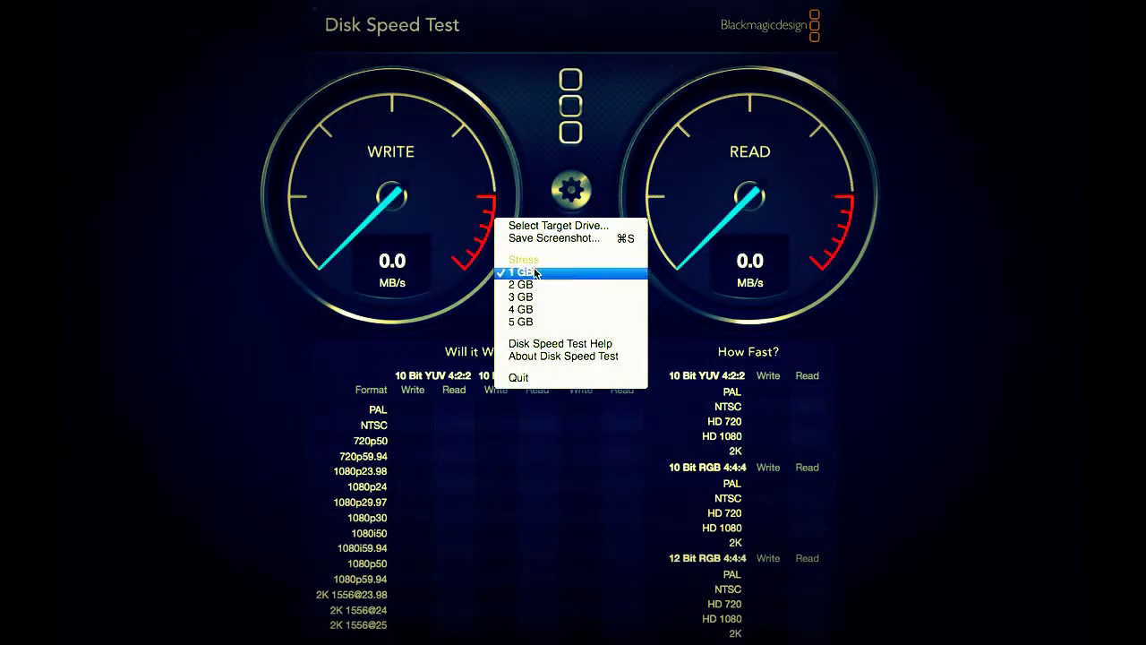
left_click(571, 226)
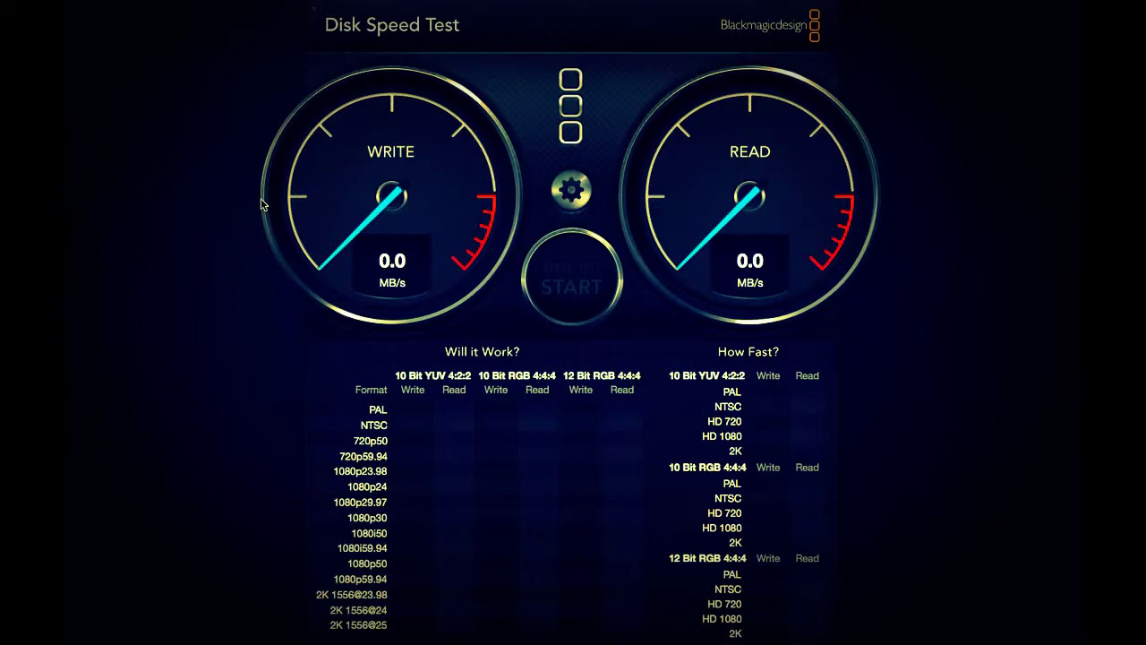
left_click(734, 412)
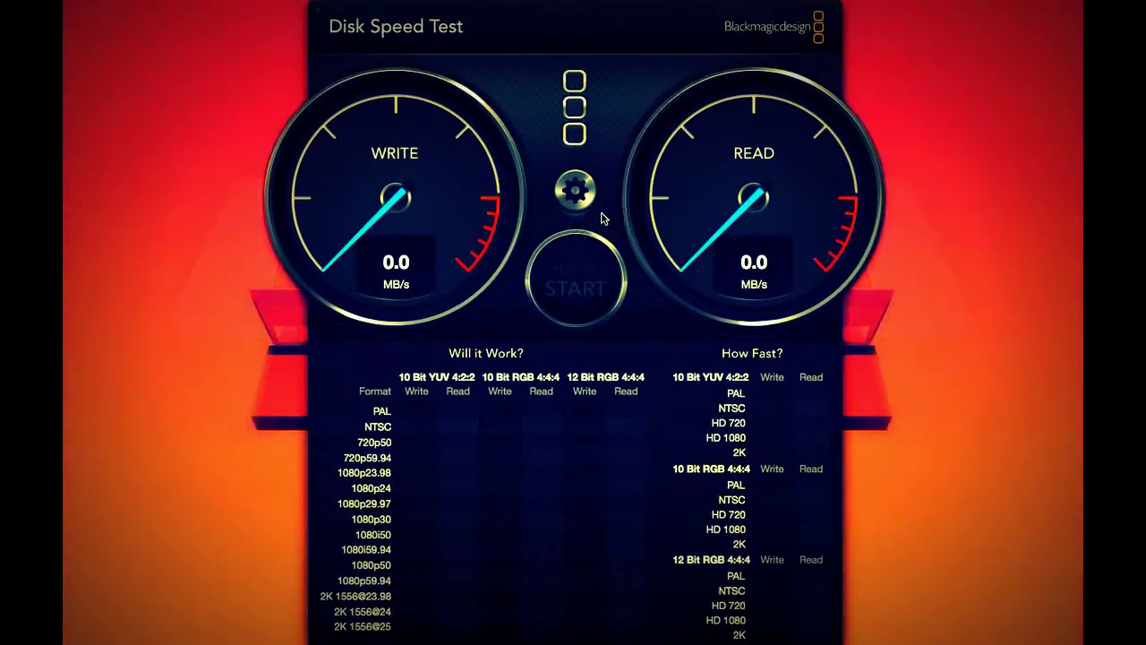
Set the stress test size to 5 GB, start a test, and dismiss the read-only error
left_click(577, 193)
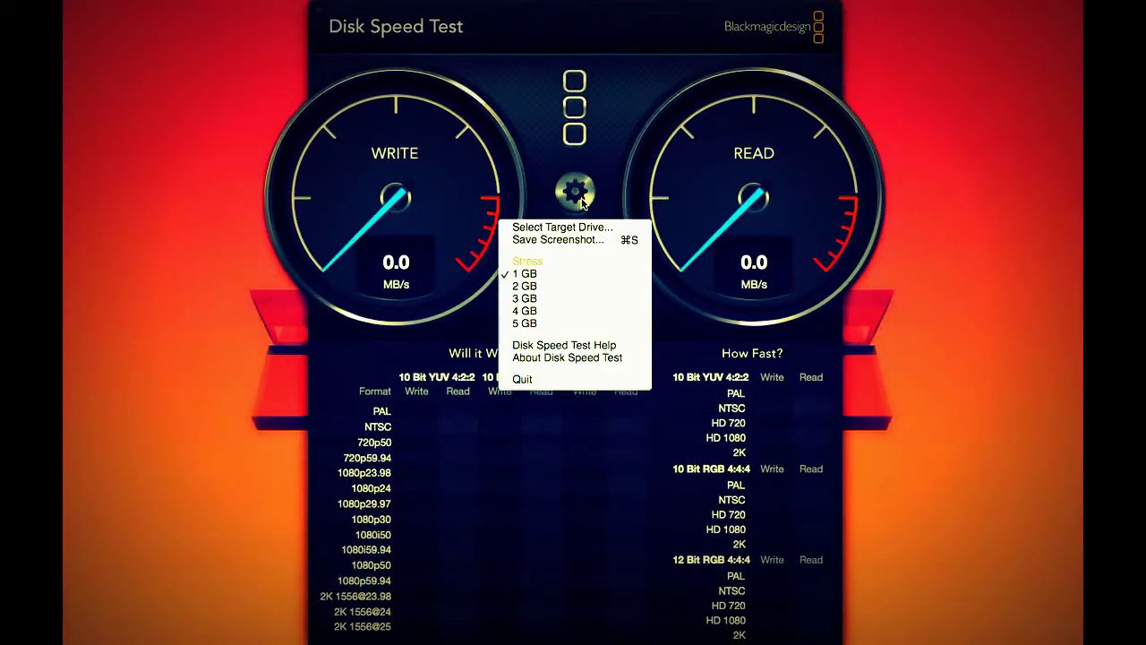
left_click(528, 323)
left_click(573, 269)
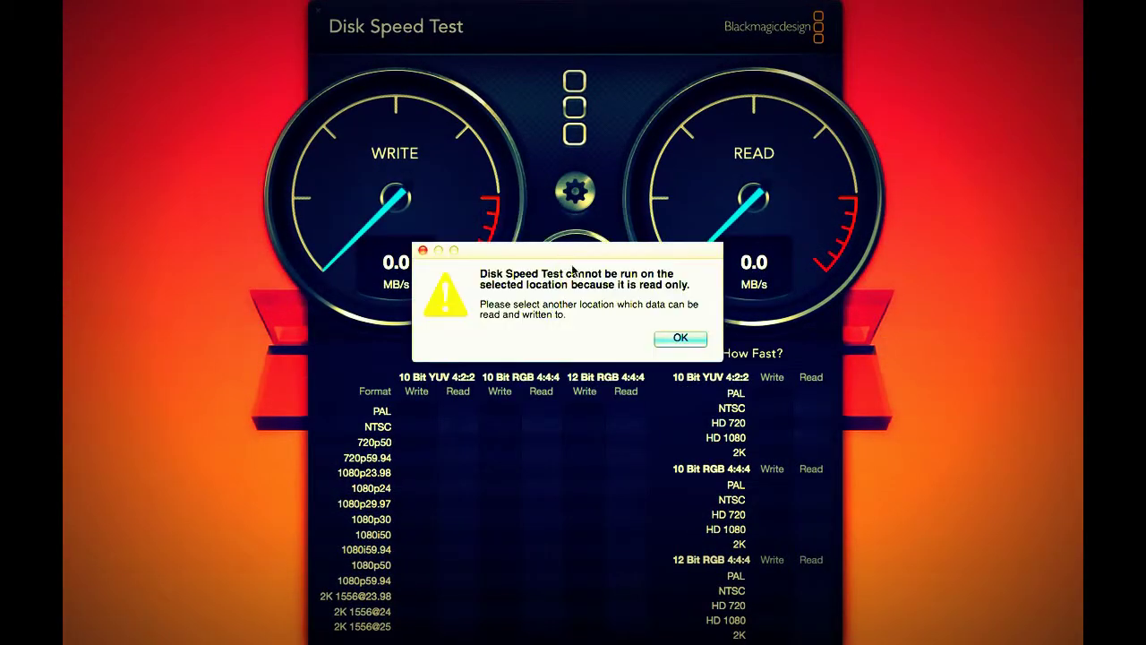
left_click(680, 341)
Make the STORAGE drive the test target
left_click(576, 190)
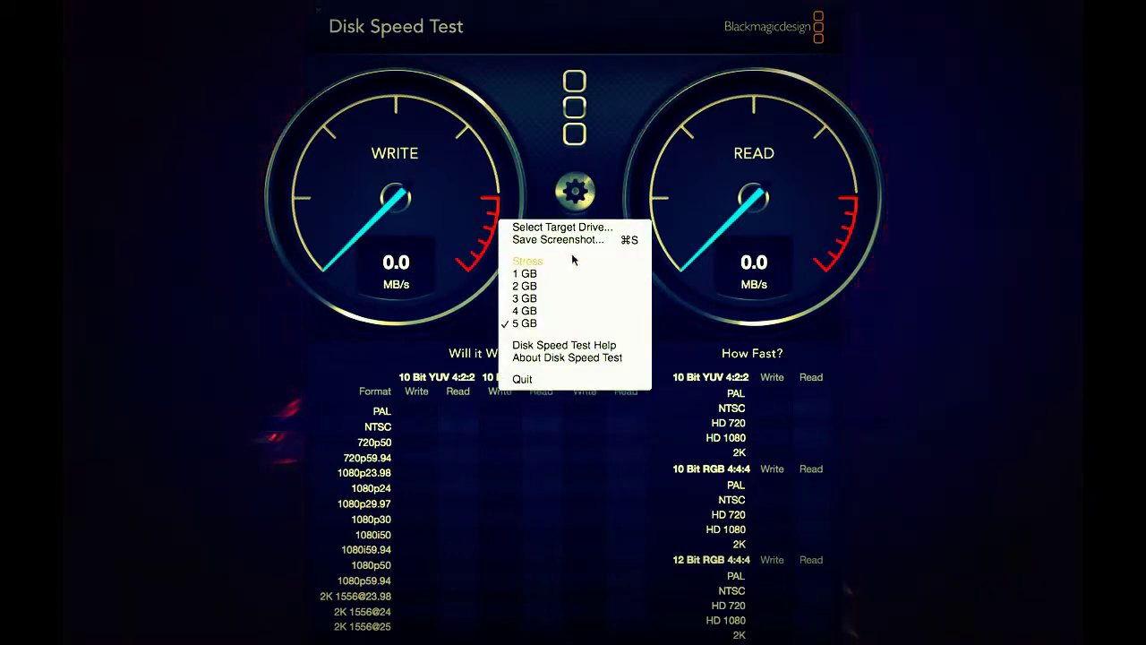
left_click(578, 228)
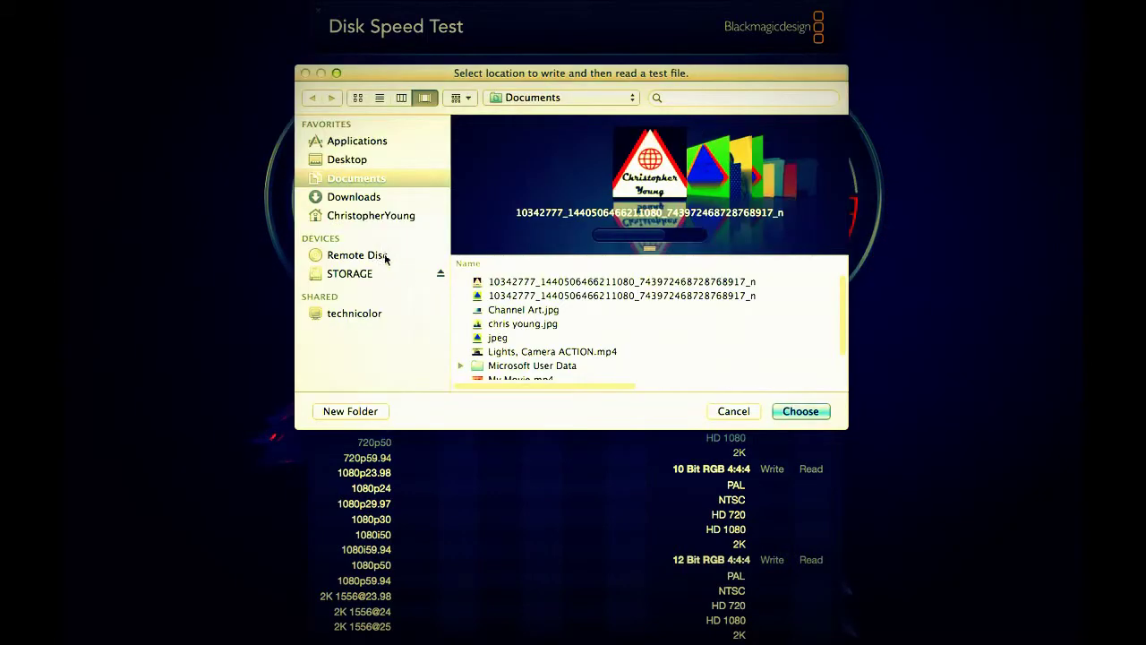
left_click(384, 274)
left_click(800, 411)
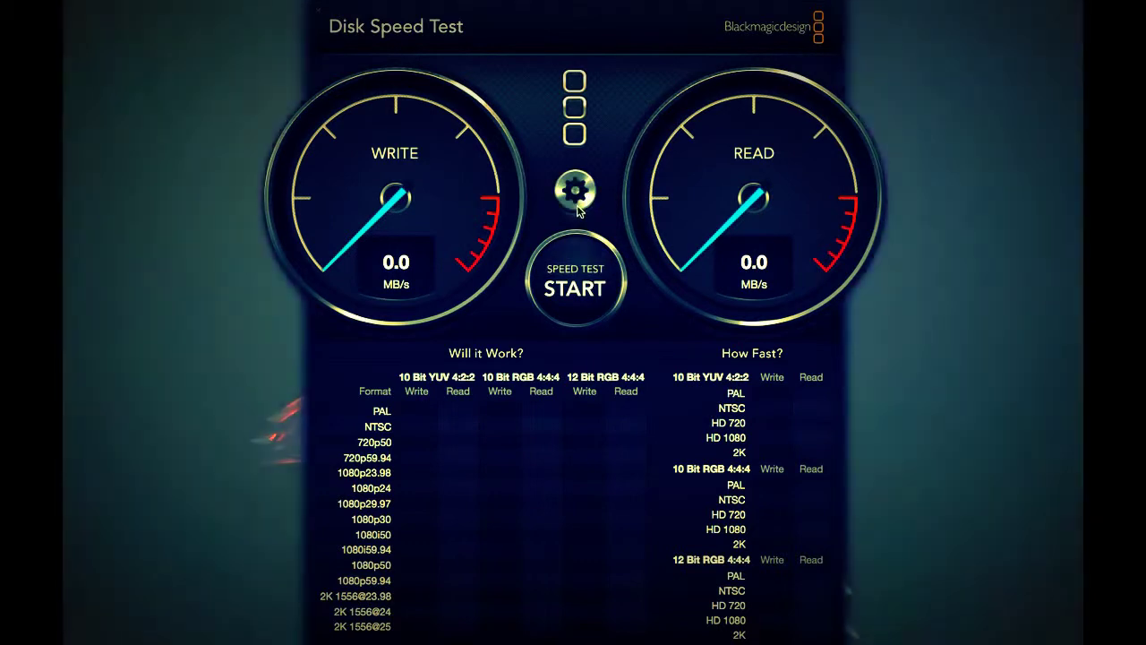
Set the stress size to 1 GB and run the STORAGE test, stopping at 37.4 MB/s write
left_click(576, 190)
left_click(565, 272)
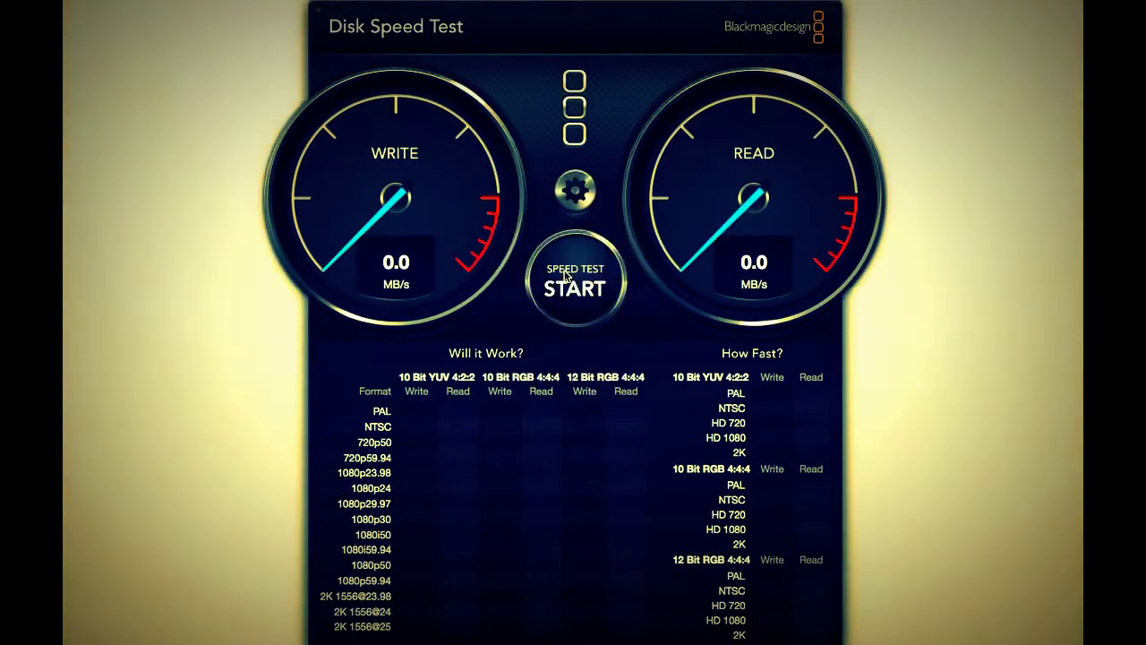
left_click(579, 287)
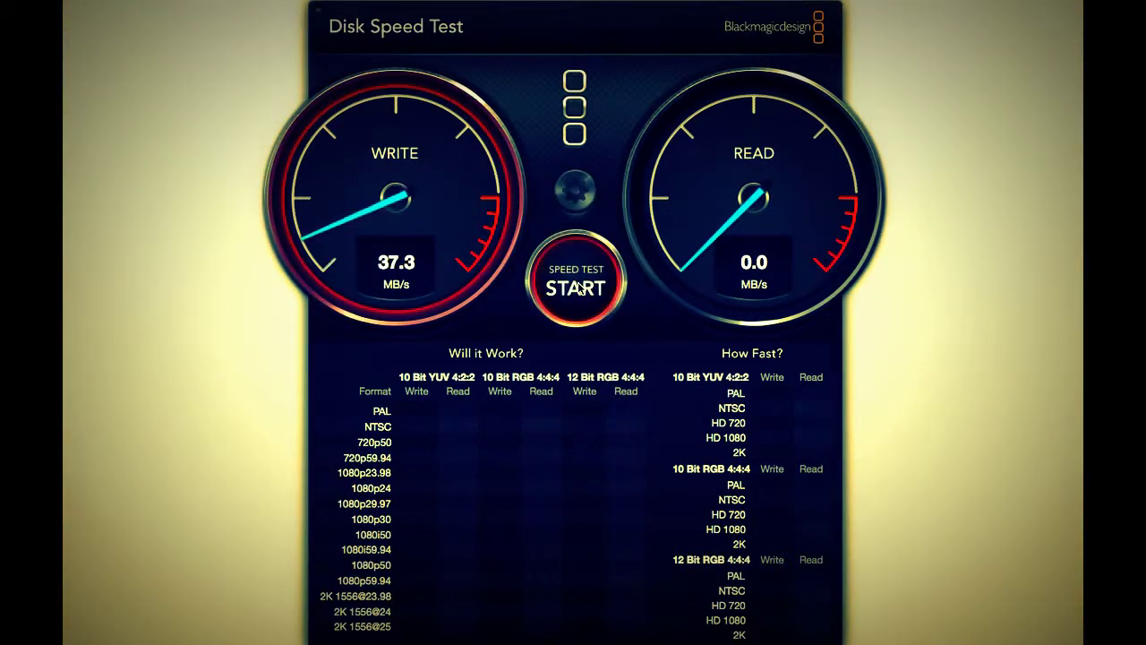
left_click(579, 287)
left_click(575, 190)
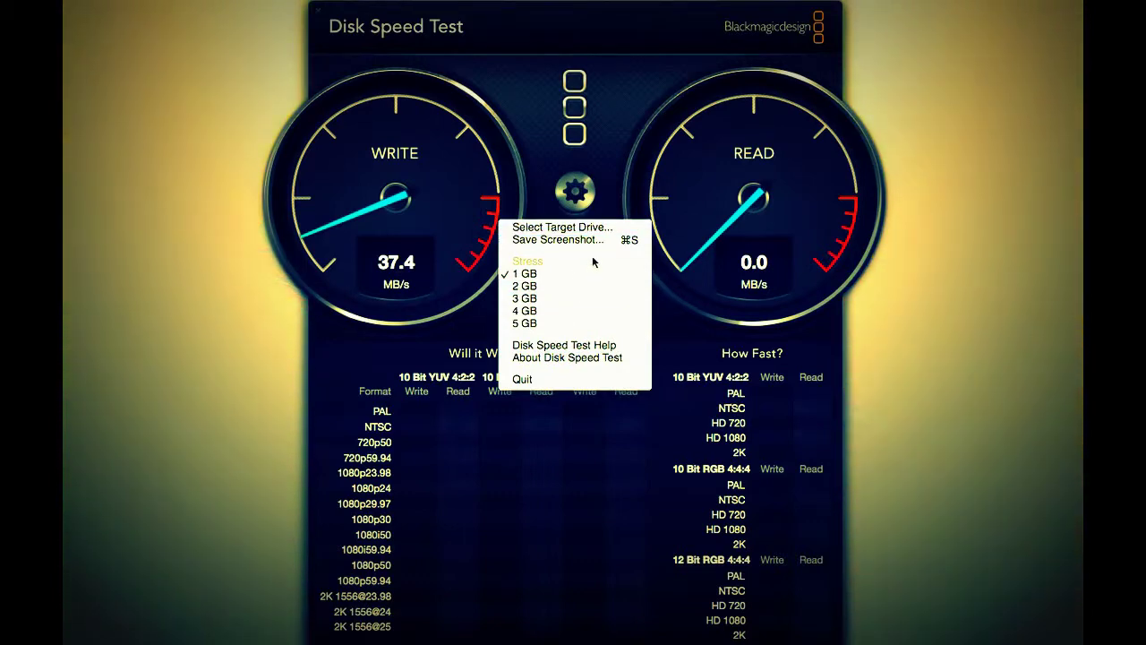
Set the stress size to 5 GB and choose the Downloads folder as the test target
left_click(542, 324)
left_click(576, 204)
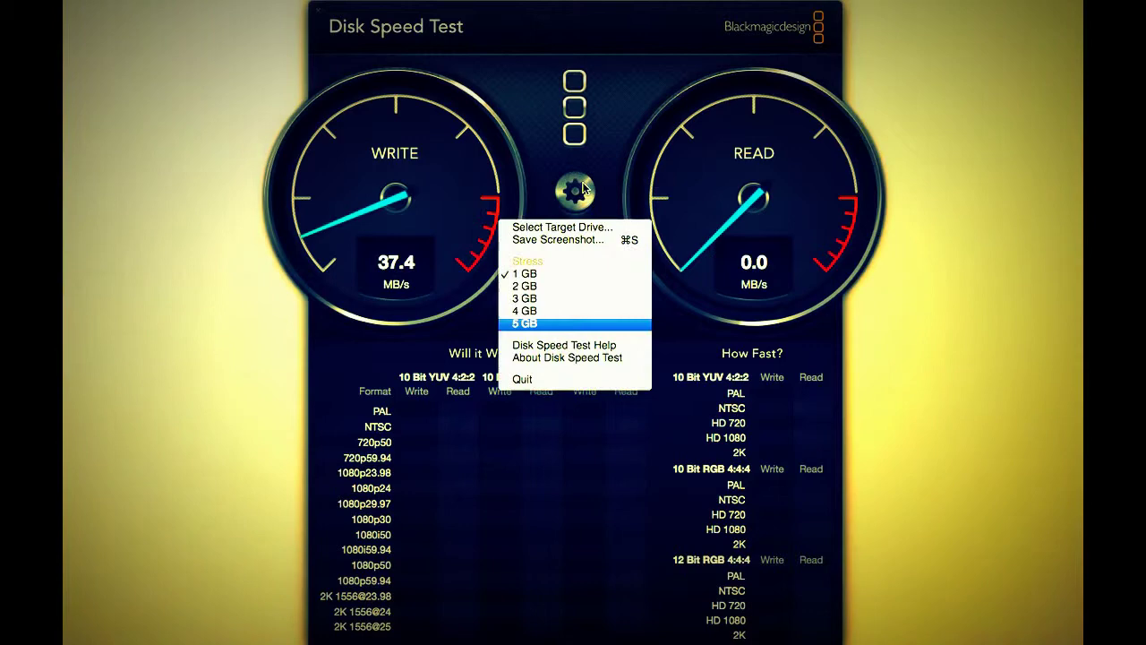
left_click(573, 227)
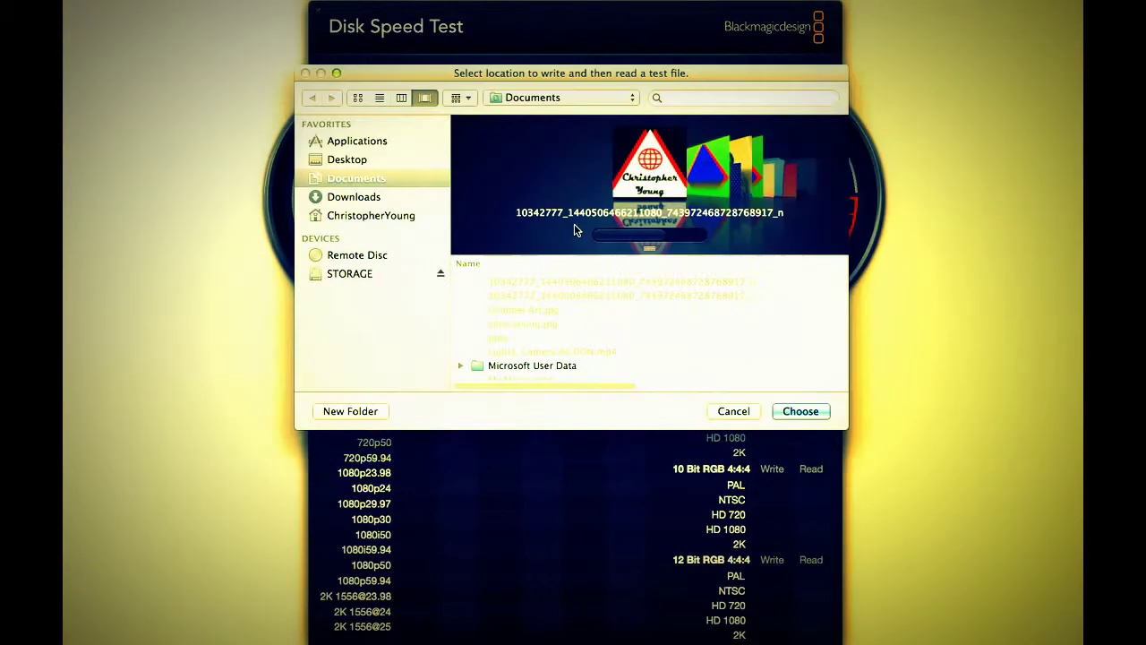
left_click(421, 273)
left_click(410, 194)
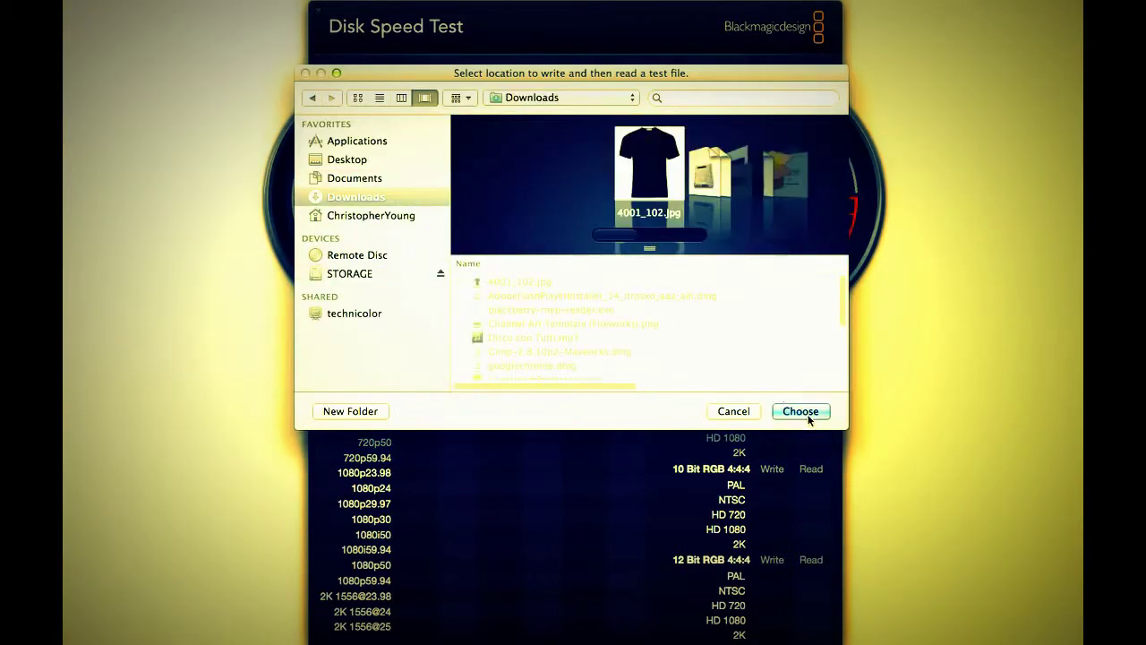
left_click(800, 411)
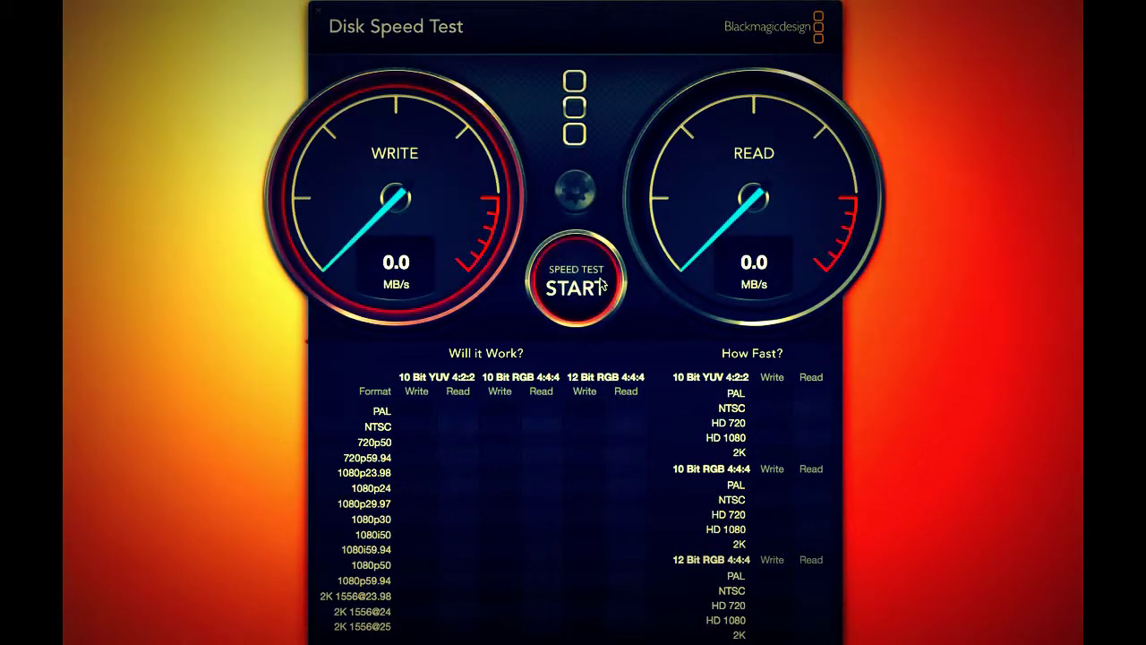
Start the write and read speed test on the Downloads folder
left_click(603, 283)
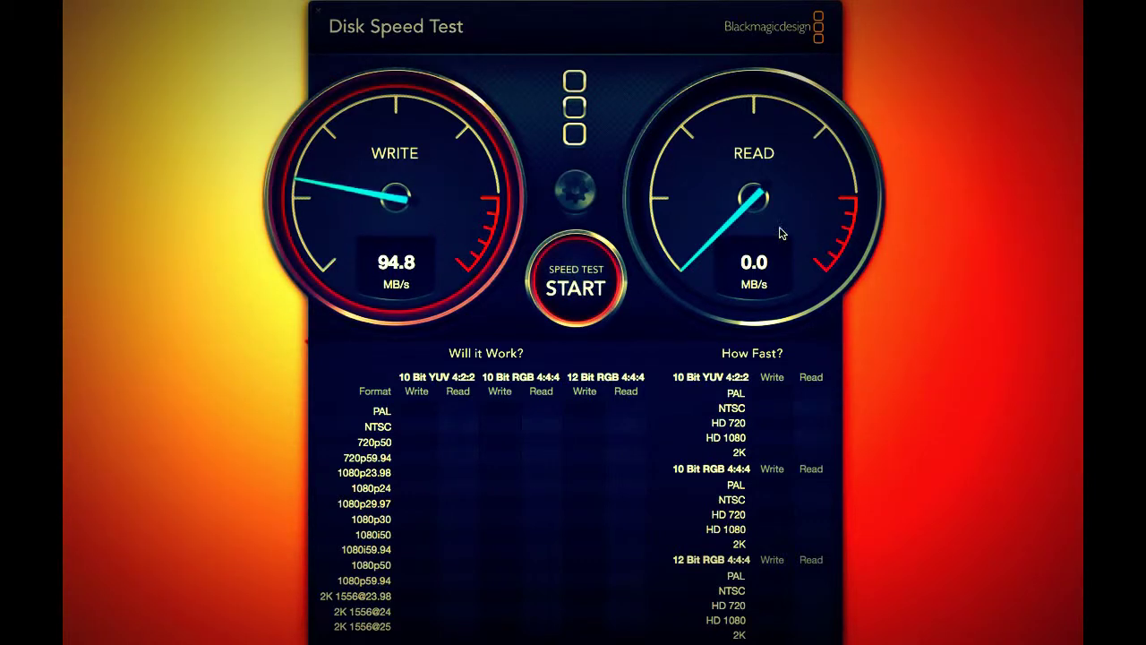